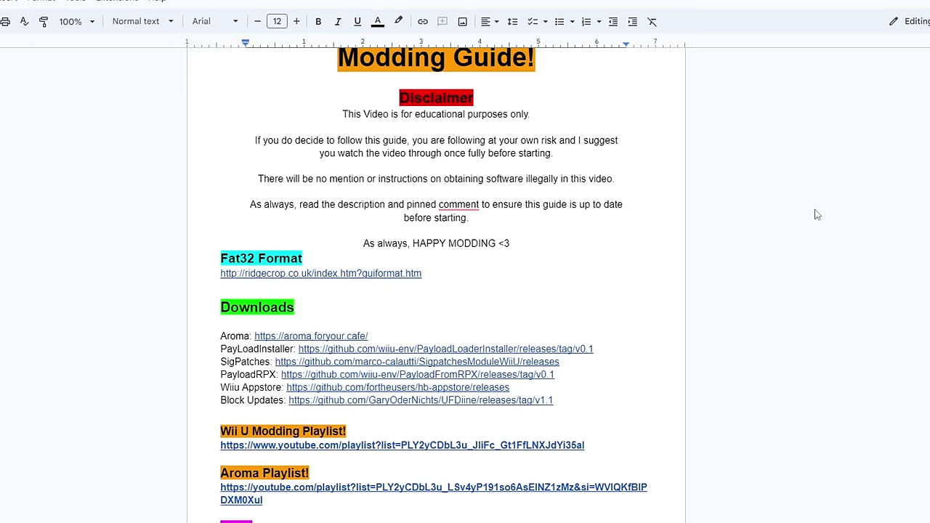
Step: Open the Aroma page at aroma.foryour.cafe from the guide's Downloads list
{"action": "scroll", "coordinate": [816, 214], "scroll_direction": "down", "scroll_amount": 1}
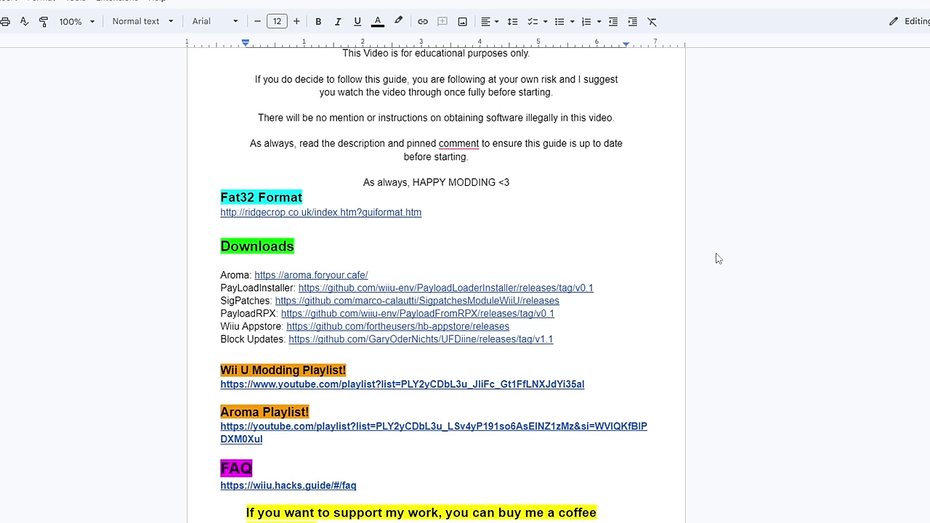
{"action": "scroll", "coordinate": [718, 258], "scroll_direction": "down", "scroll_amount": 1}
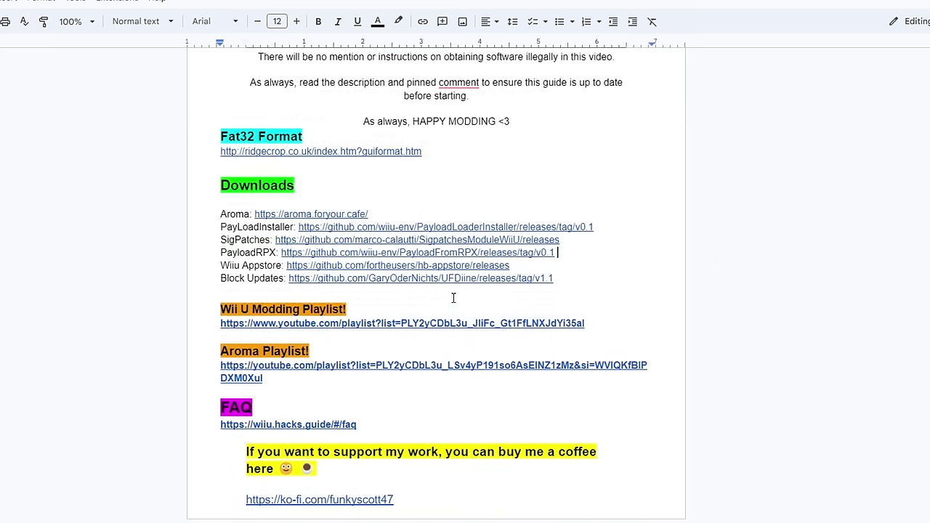
{"action": "left_click", "coordinate": [313, 214]}
{"action": "left_click", "coordinate": [291, 233]}
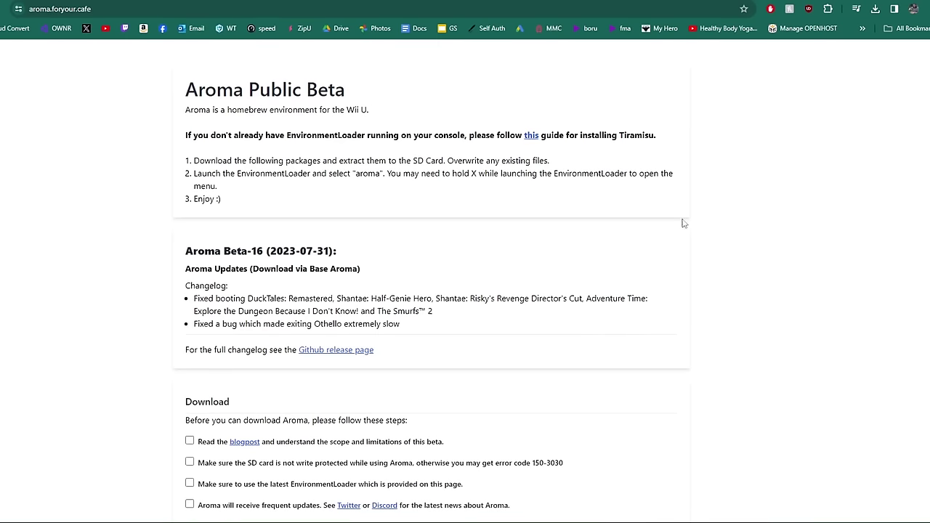
Step: Accept all four prerequisite statements in the Download section of the Aroma page
{"action": "scroll", "coordinate": [743, 218], "scroll_direction": "down", "scroll_amount": 2}
{"action": "left_click", "coordinate": [190, 350]}
{"action": "left_click", "coordinate": [190, 372]}
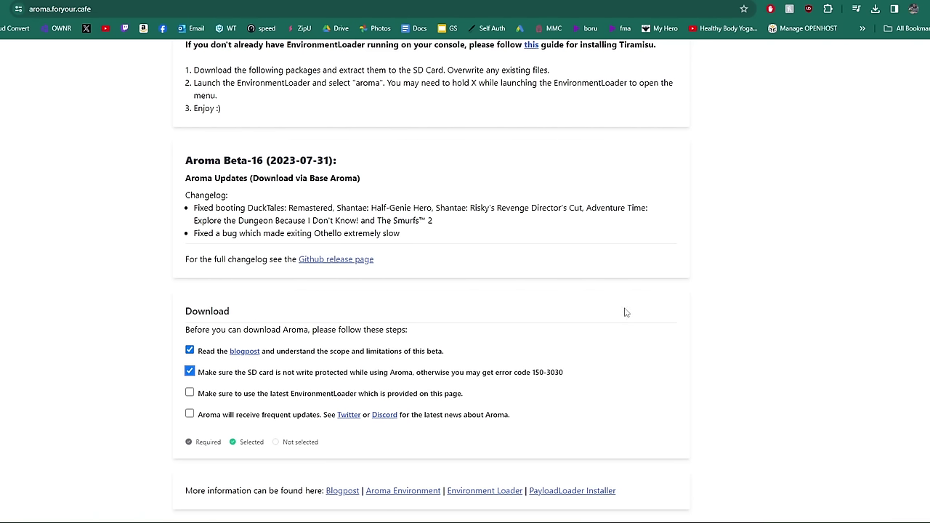
{"action": "left_click", "coordinate": [190, 393]}
{"action": "left_click", "coordinate": [189, 414]}
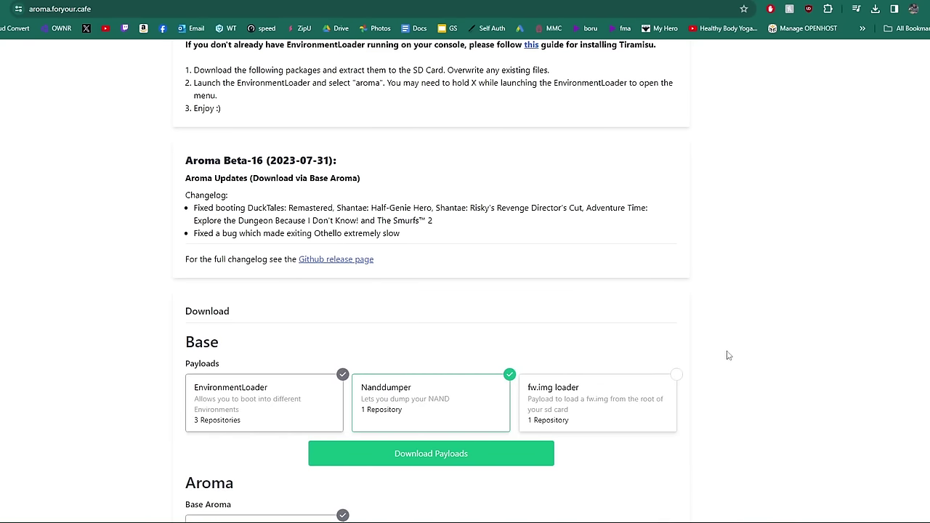
Step: Download the payloads package with EnvironmentLoader and Nanddumper and the Base Aroma package, and review the additional plugins
{"action": "scroll", "coordinate": [734, 356], "scroll_direction": "down", "scroll_amount": 2}
{"action": "scroll", "coordinate": [750, 356], "scroll_direction": "down", "scroll_amount": 1}
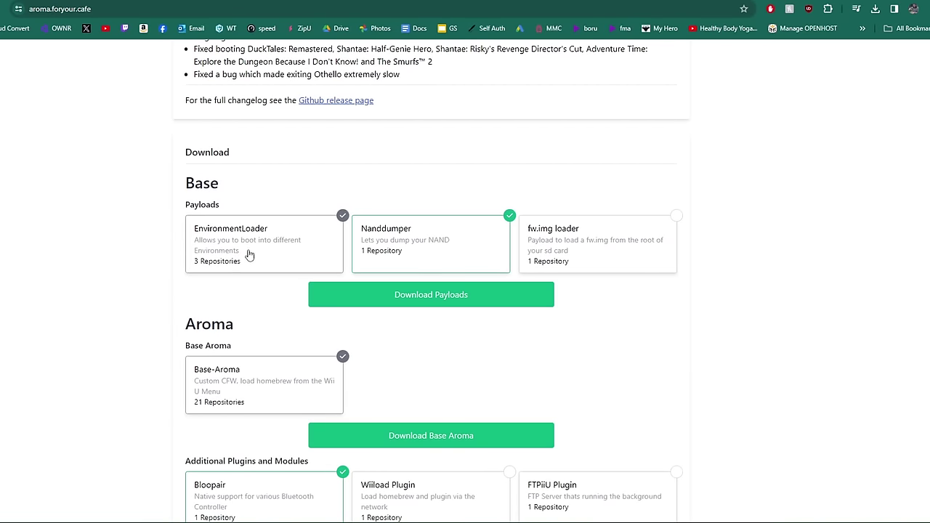
{"action": "left_click", "coordinate": [438, 298]}
{"action": "scroll", "coordinate": [432, 334], "scroll_direction": "down", "scroll_amount": 1}
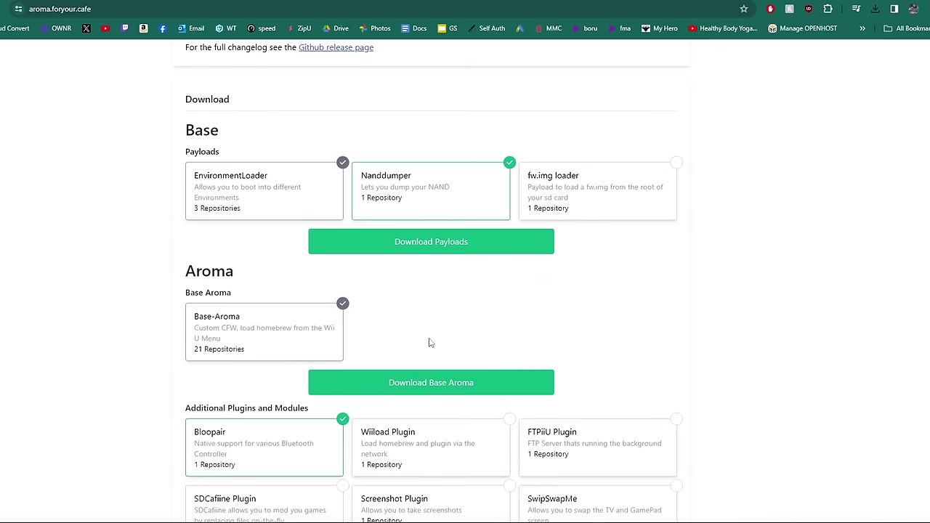
{"action": "left_click", "coordinate": [429, 385]}
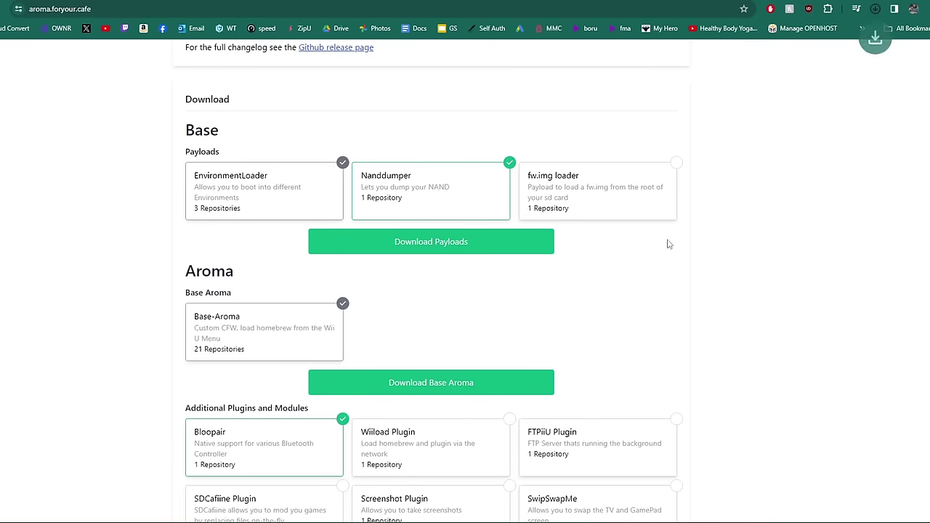
{"action": "scroll", "coordinate": [666, 242], "scroll_direction": "down", "scroll_amount": 4}
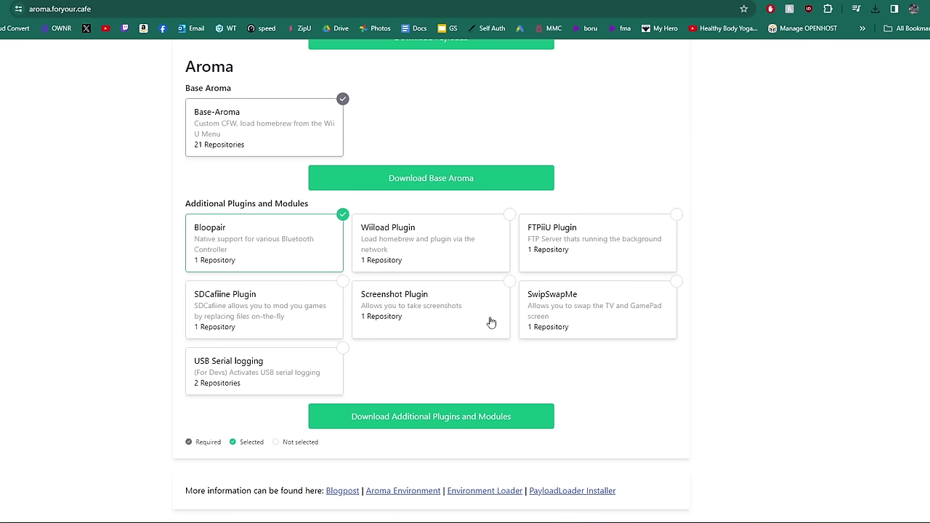
{"action": "scroll", "coordinate": [792, 429], "scroll_direction": "up", "scroll_amount": 2}
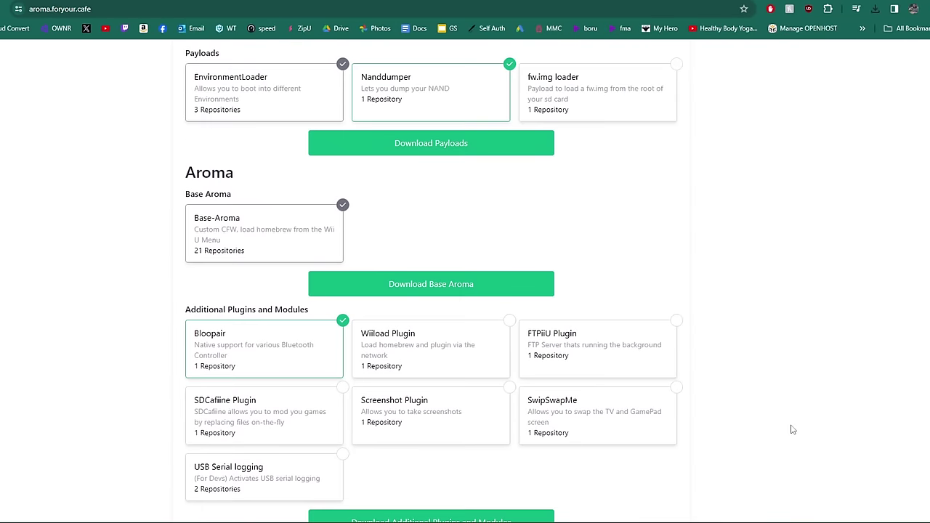
{"action": "scroll", "coordinate": [399, 78], "scroll_direction": "up", "scroll_amount": 1}
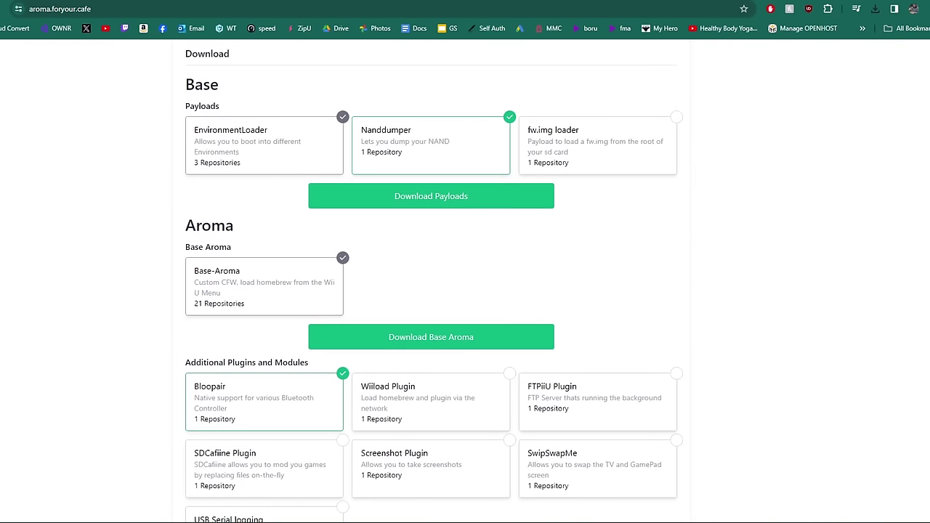
Step: Download PayloadLoaderInstaller_20220905-105329.zip from the PayLoadInstaller release linked in the guide and return to the guide
{"action": "key", "text": "ctrl+Tab"}
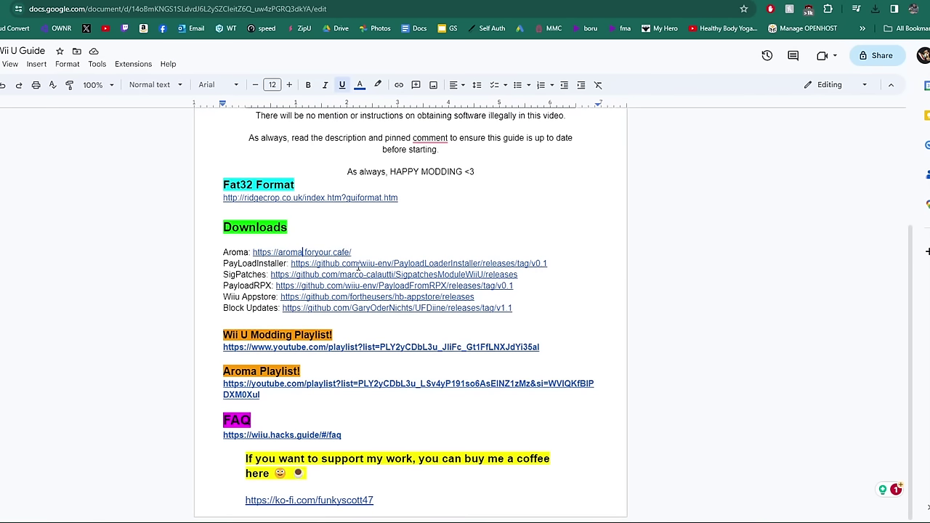
{"action": "mouse_move", "coordinate": [369, 264]}
{"action": "left_click", "coordinate": [375, 285]}
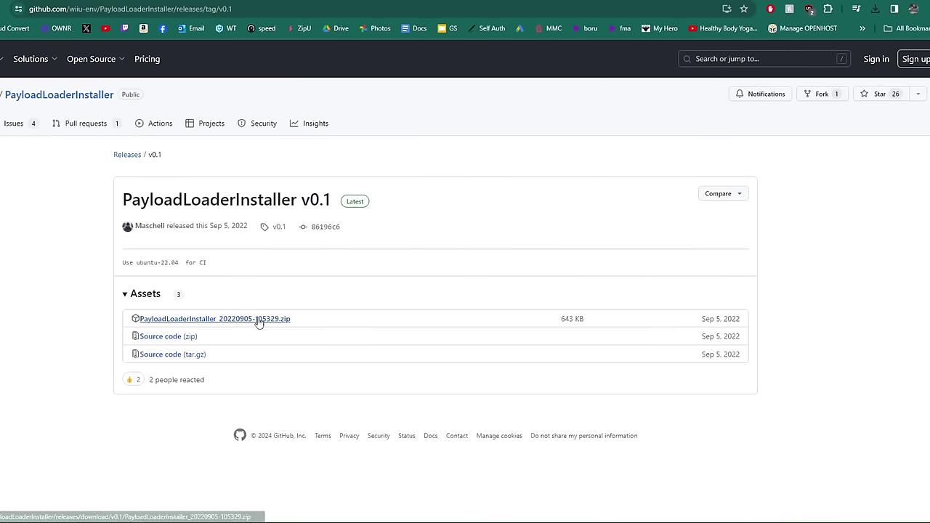
{"action": "left_click", "coordinate": [254, 322]}
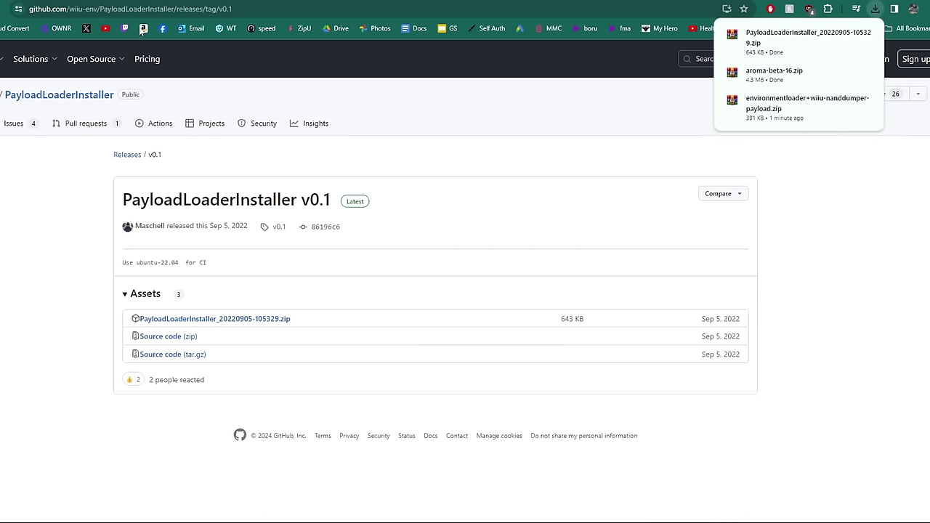
{"action": "key", "text": "ctrl+w"}
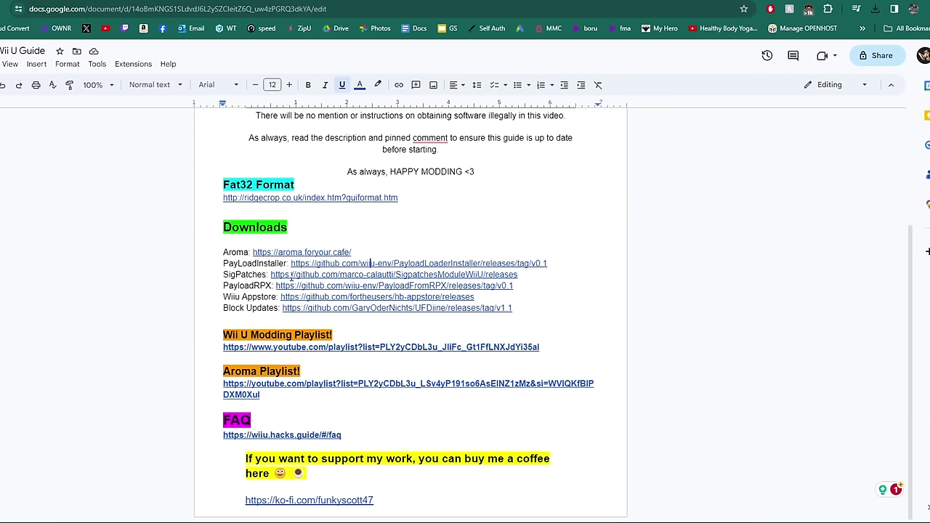
Step: Download 01_sigpatches.rpx from the guide's SigPatches link and PayloadFromRPX_20220904-161613.zip from its PayloadRPX link
{"action": "left_click", "coordinate": [336, 273], "text": "ctrl"}
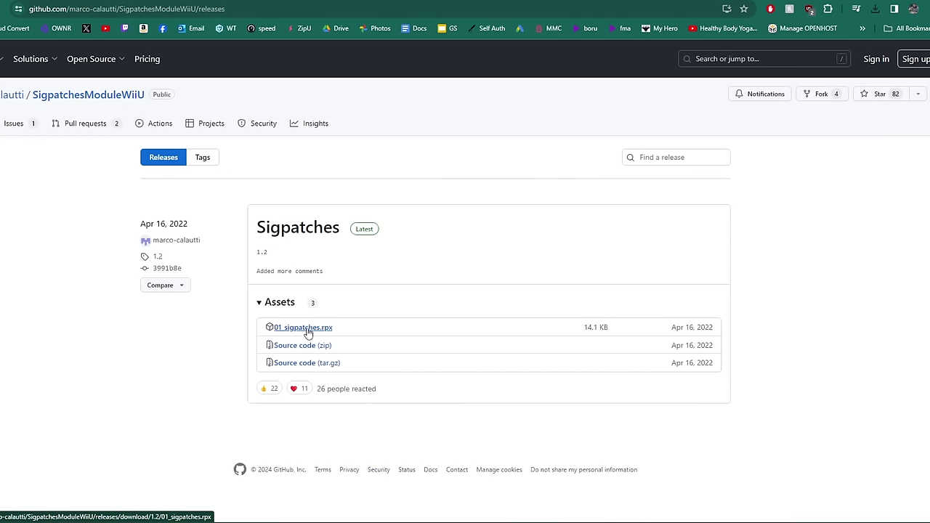
{"action": "key", "text": "ctrl+w"}
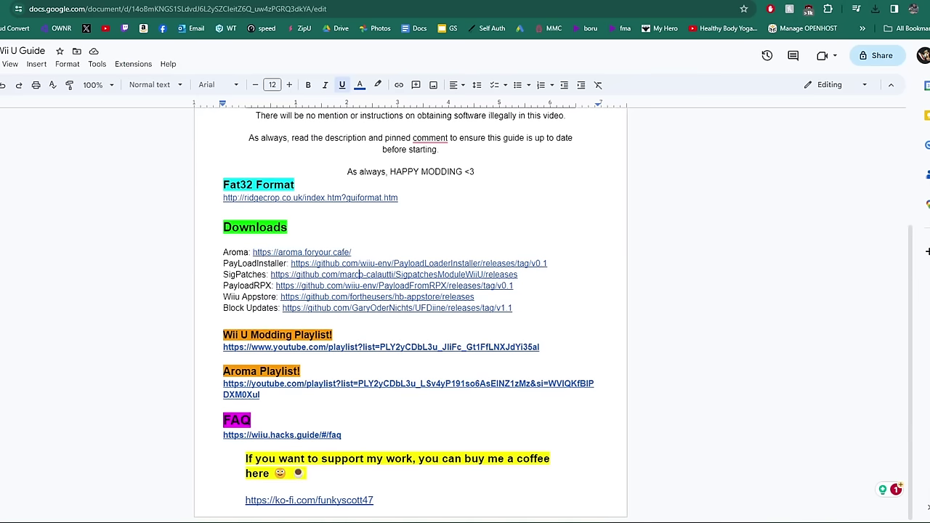
{"action": "left_click", "coordinate": [354, 286]}
{"action": "left_click", "coordinate": [361, 305]}
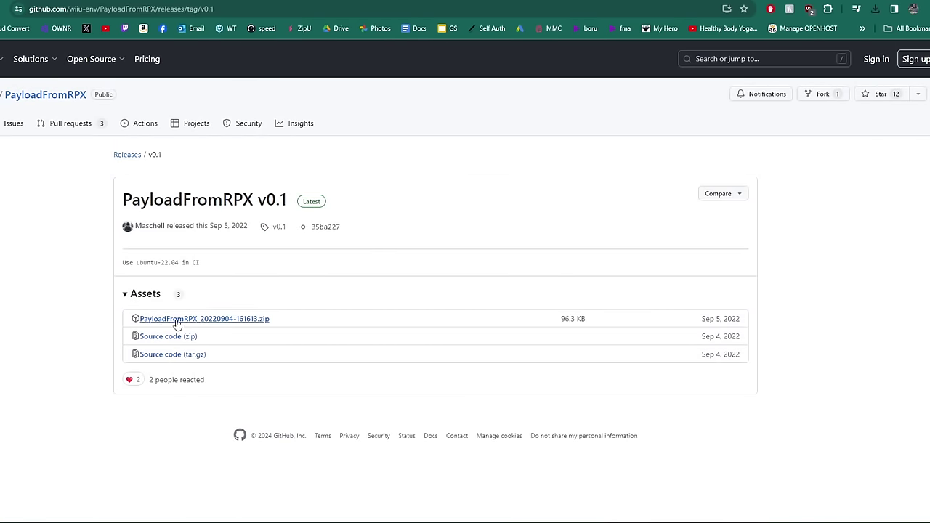
{"action": "left_click", "coordinate": [239, 322]}
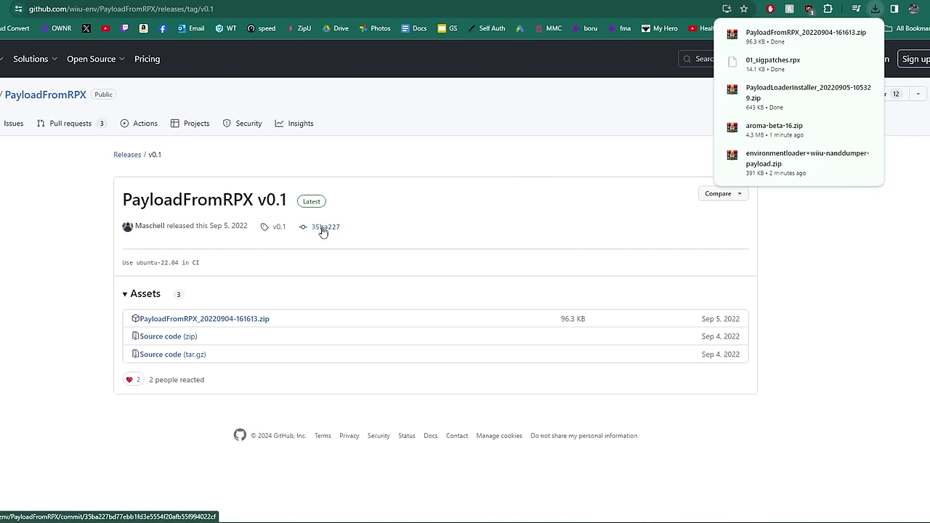
{"action": "key", "text": "ctrl+w"}
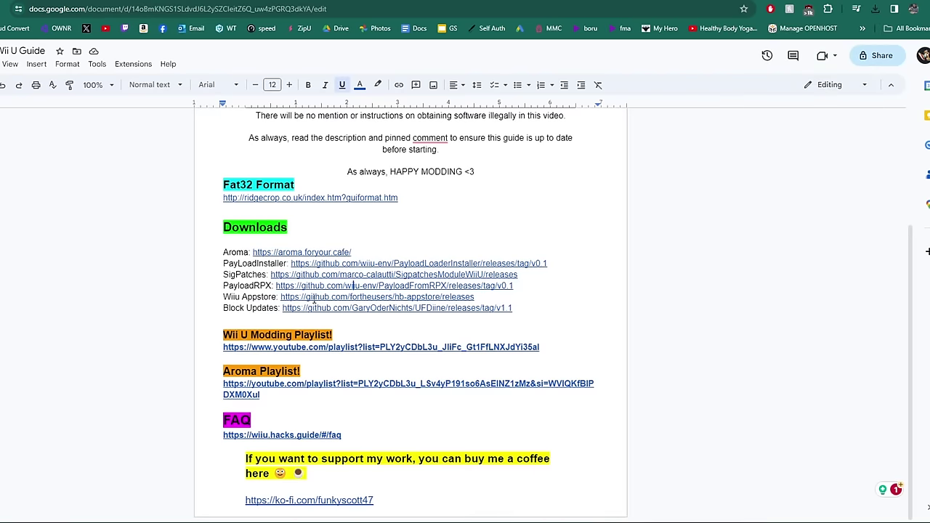
Step: Download appstore.wuhb from the HB App Store 2.3.2 release linked in the guide and return to the guide
{"action": "left_click", "coordinate": [314, 297]}
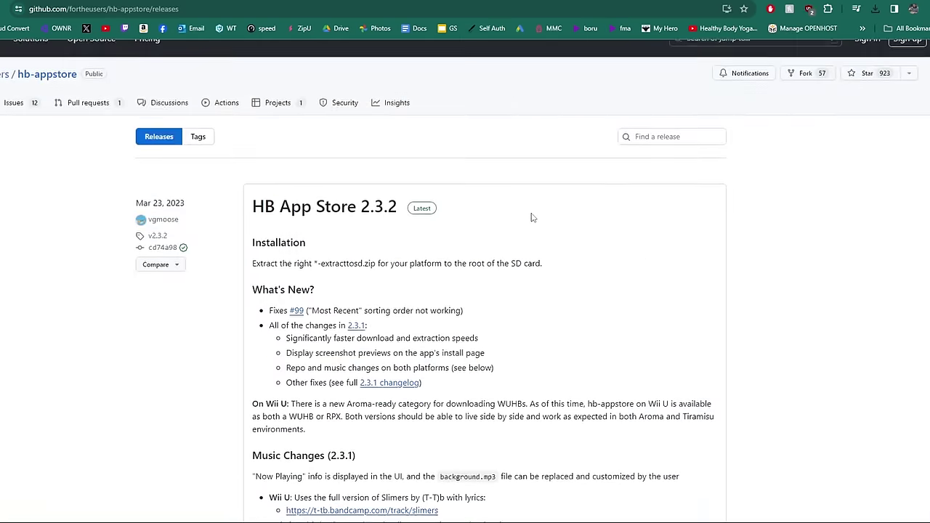
{"action": "scroll", "coordinate": [530, 216], "scroll_direction": "down", "scroll_amount": 9}
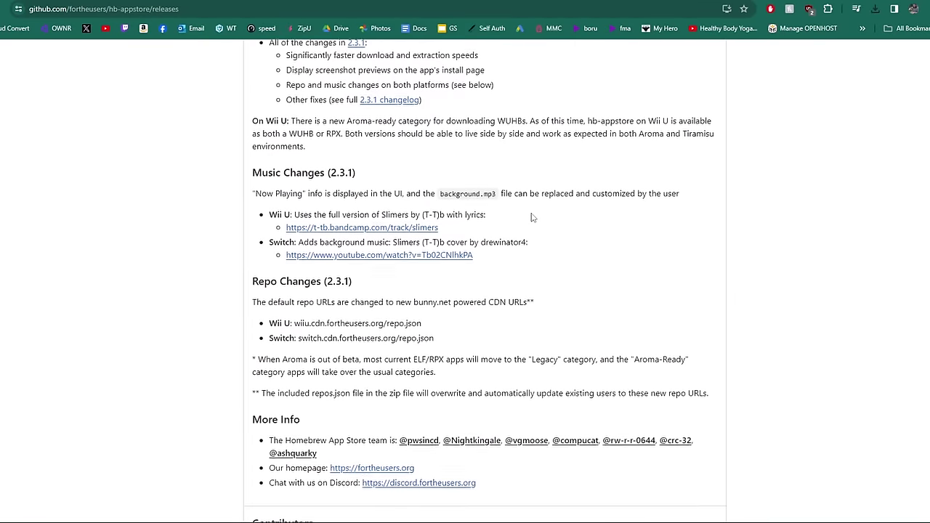
{"action": "scroll", "coordinate": [530, 217], "scroll_direction": "down", "scroll_amount": 2}
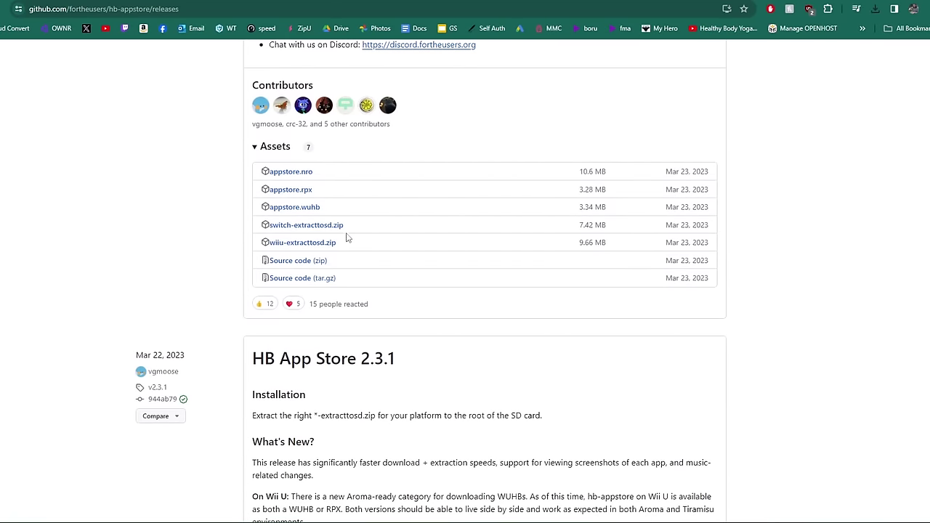
{"action": "left_click", "coordinate": [297, 211]}
{"action": "key", "text": "ctrl+Tab"}
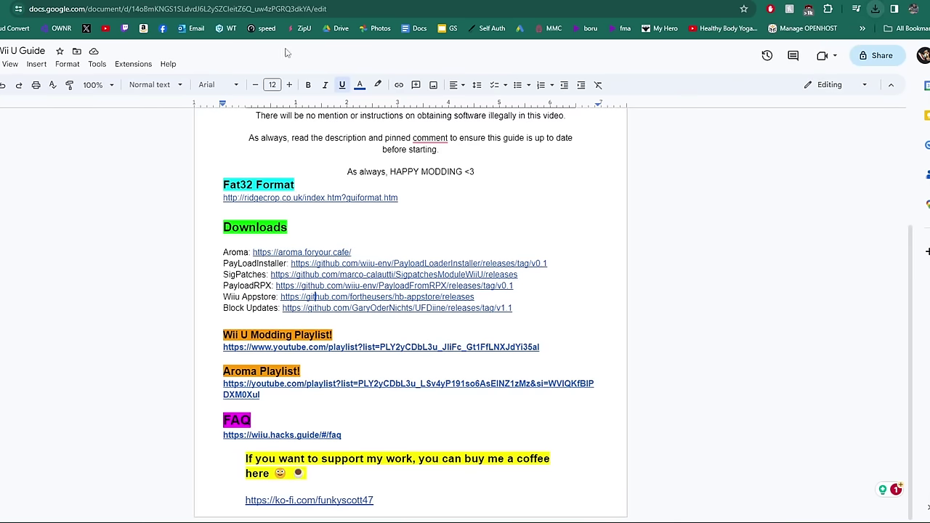
Step: Download ufdiine.zip from the UFDiine v1.1 release behind the guide's Block Updates link and return to the guide
{"action": "left_click", "coordinate": [363, 326]}
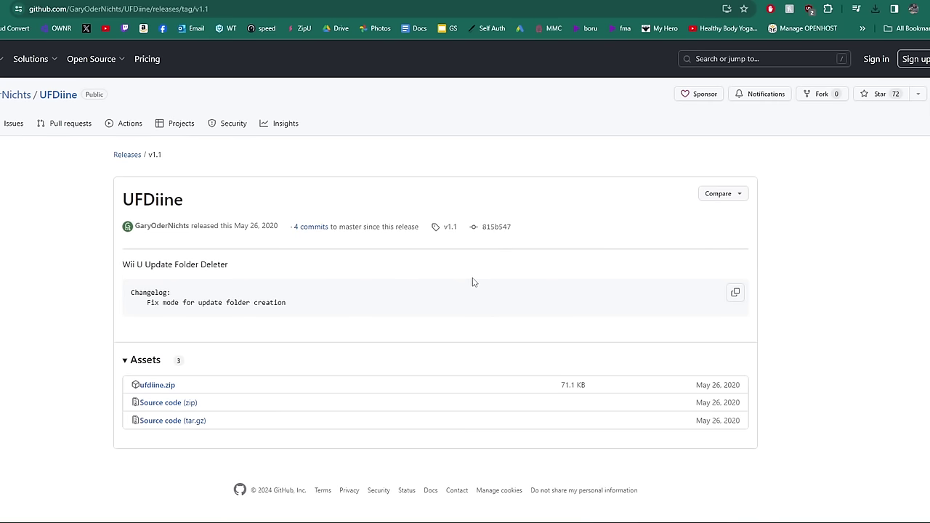
{"action": "left_click", "coordinate": [152, 387]}
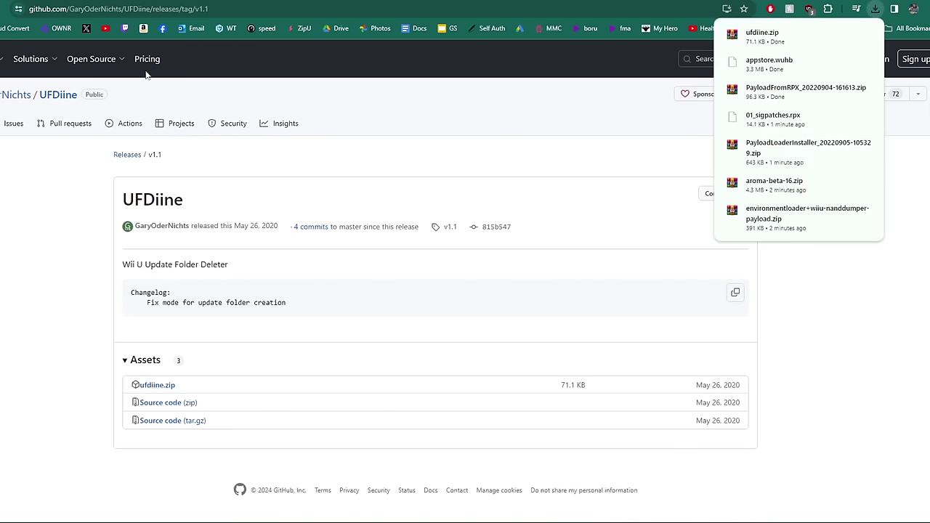
{"action": "key", "text": "ctrl+Tab"}
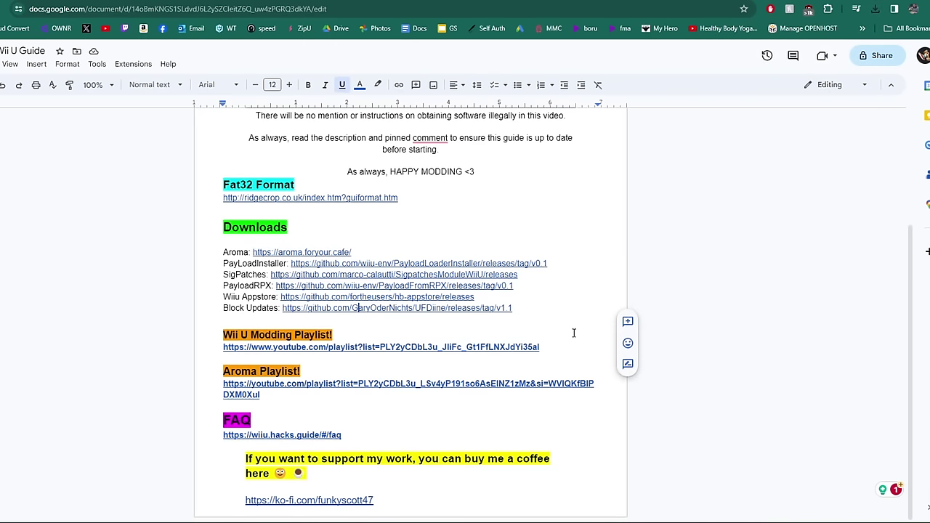
Step: Switch to File Explorer, arrange Downloads beside the empty USB Drive (F:), and collapse the Last month group in Downloads
{"action": "left_click", "coordinate": [522, 274]}
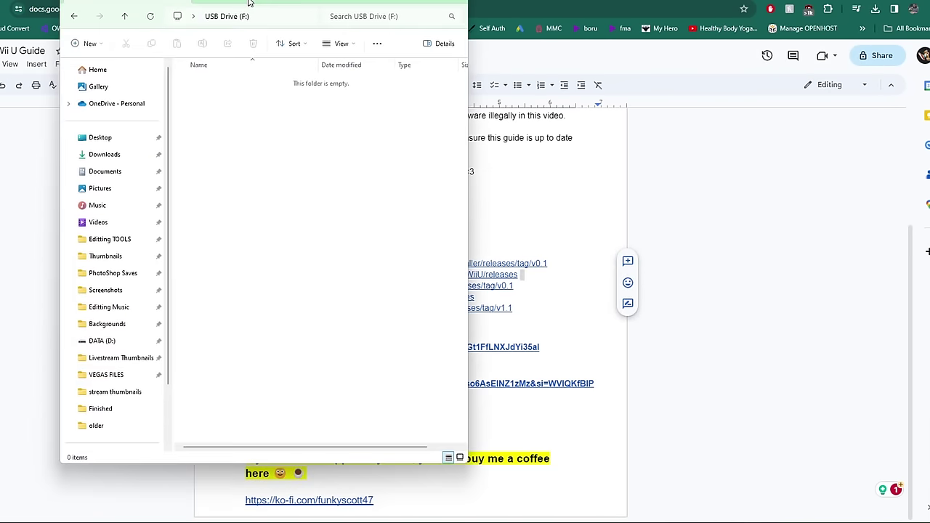
{"action": "left_click_drag", "start_coordinate": [245, 10], "coordinate": [296, 21]}
{"action": "left_click", "coordinate": [231, 259]}
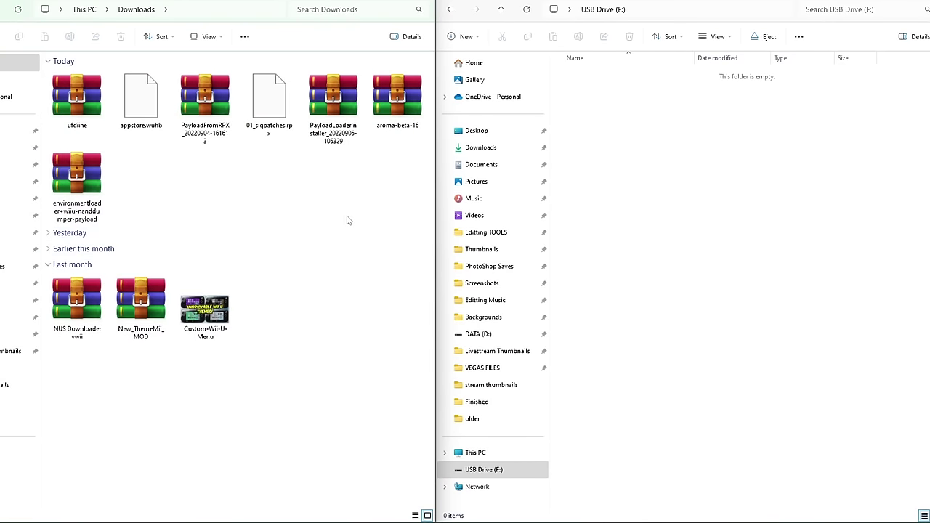
{"action": "key", "text": "Left"}
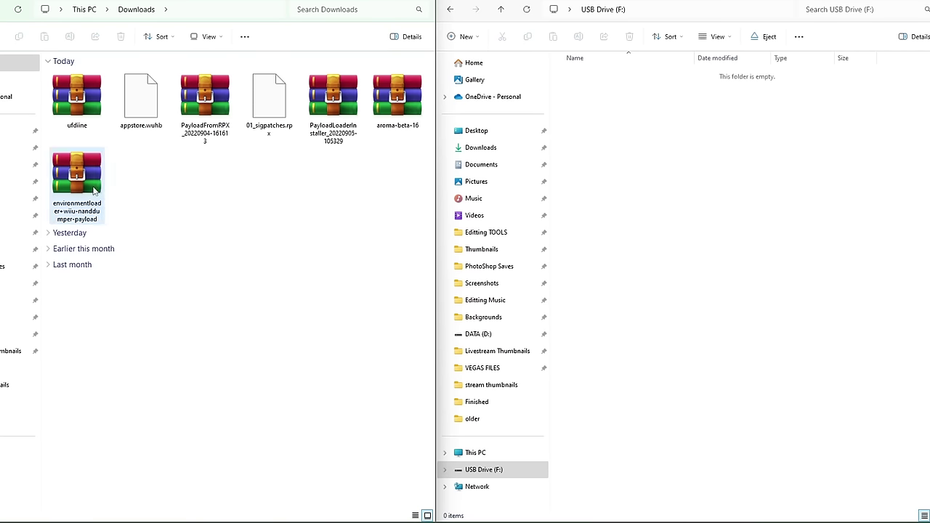
Step: Extract the wiiu folder from the environmentloader+wiiu-nanddumper-payload archive to the root of USB Drive (F:) and check its contents
{"action": "double_click", "coordinate": [93, 191]}
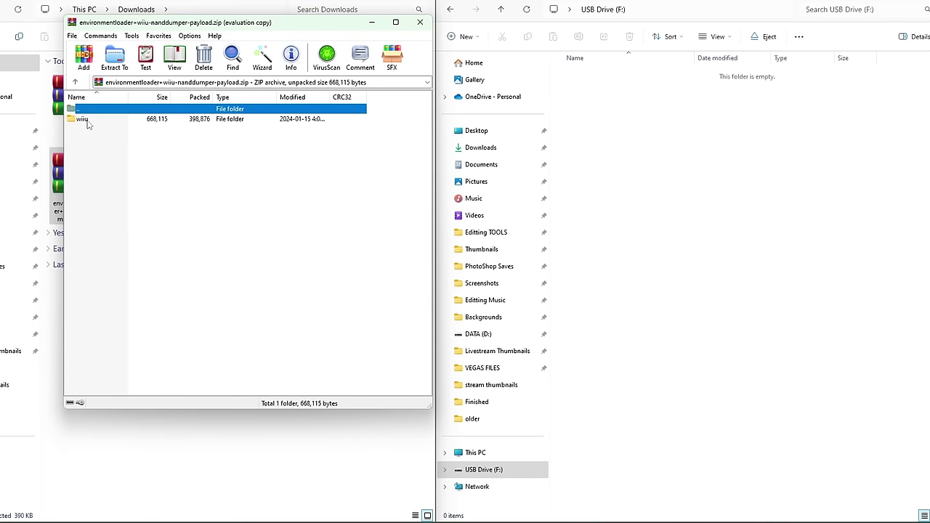
{"action": "left_click", "coordinate": [87, 122]}
{"action": "left_click_drag", "start_coordinate": [88, 124], "coordinate": [668, 155]}
{"action": "left_click", "coordinate": [419, 22]}
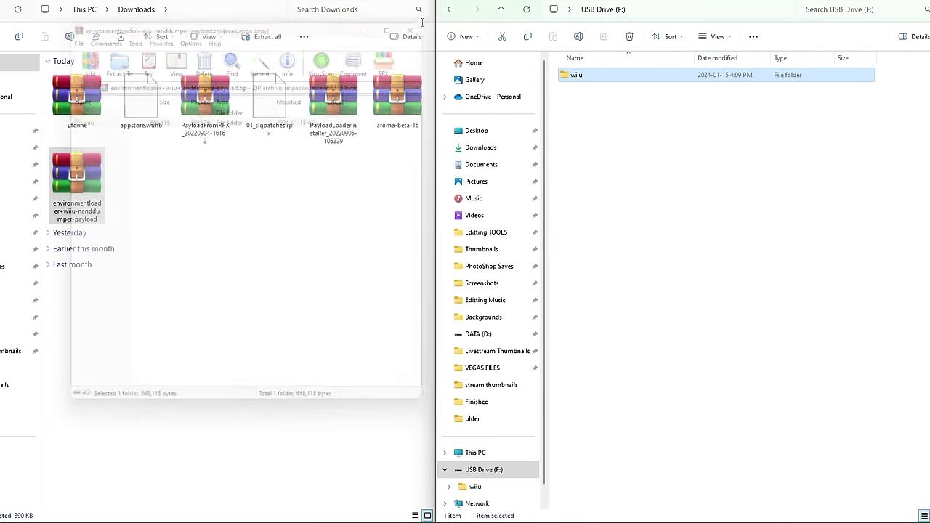
{"action": "double_click", "coordinate": [601, 77]}
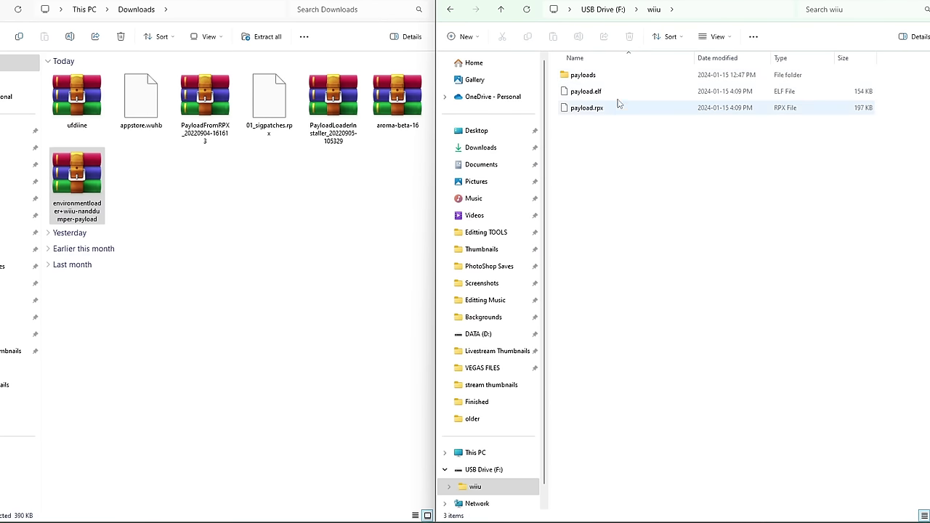
{"action": "left_click", "coordinate": [451, 10]}
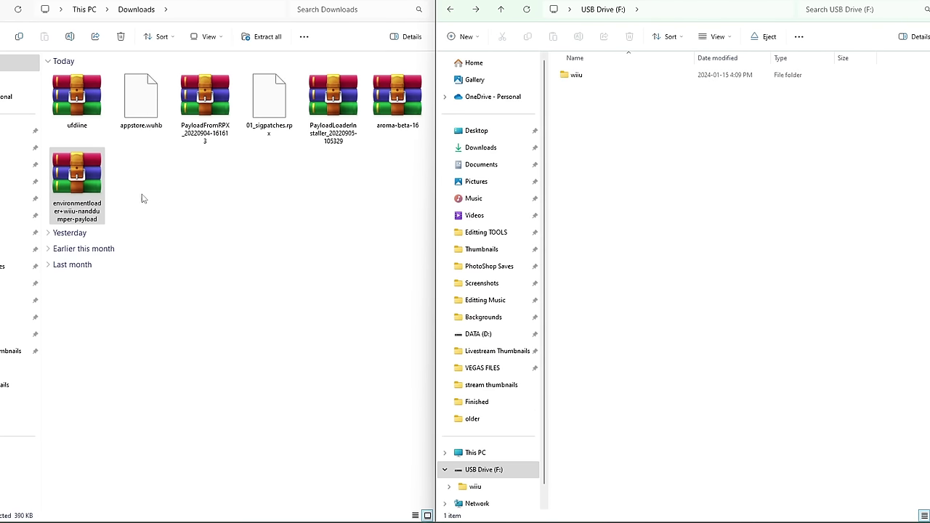
Step: Delete the environmentloader+wiiu-nanddumper-payload archive from Downloads
{"action": "left_click", "coordinate": [80, 186]}
{"action": "right_click", "coordinate": [92, 193]}
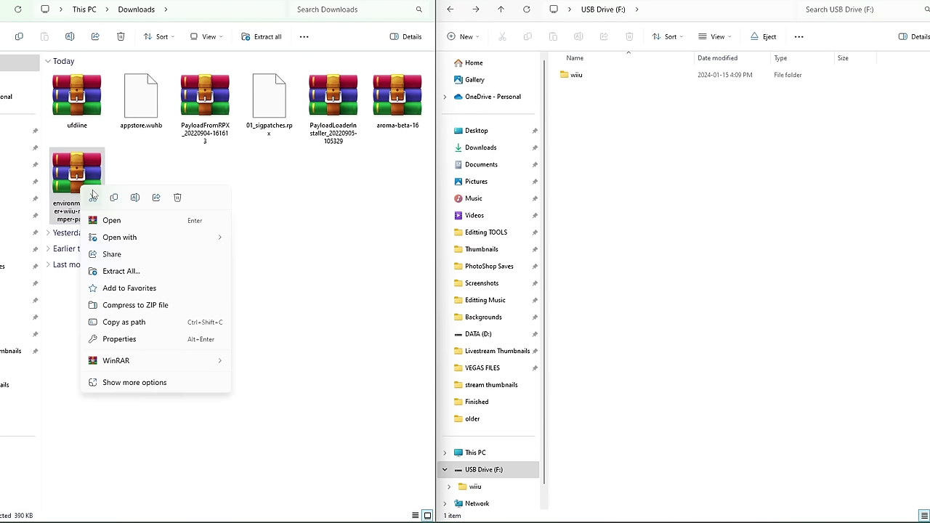
{"action": "left_click", "coordinate": [177, 197]}
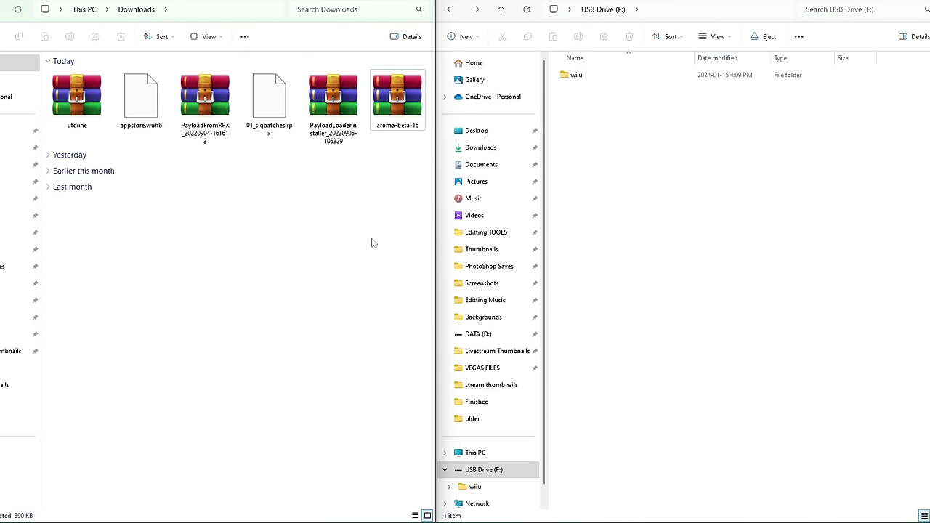
Step: Extract the wiiu folder from the aroma-beta-16 archive to the root of USB Drive (F:), check the merged folder, and close the archive
{"action": "double_click", "coordinate": [408, 107]}
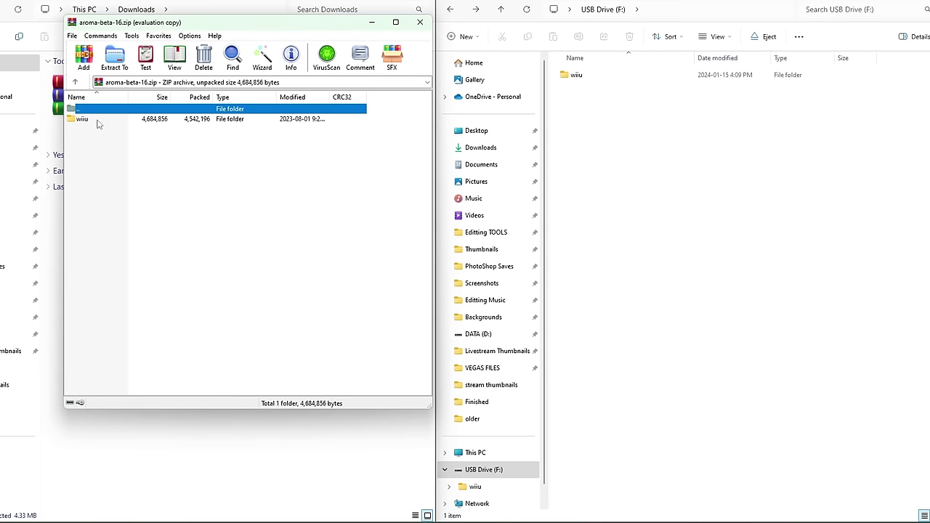
{"action": "left_click", "coordinate": [92, 124]}
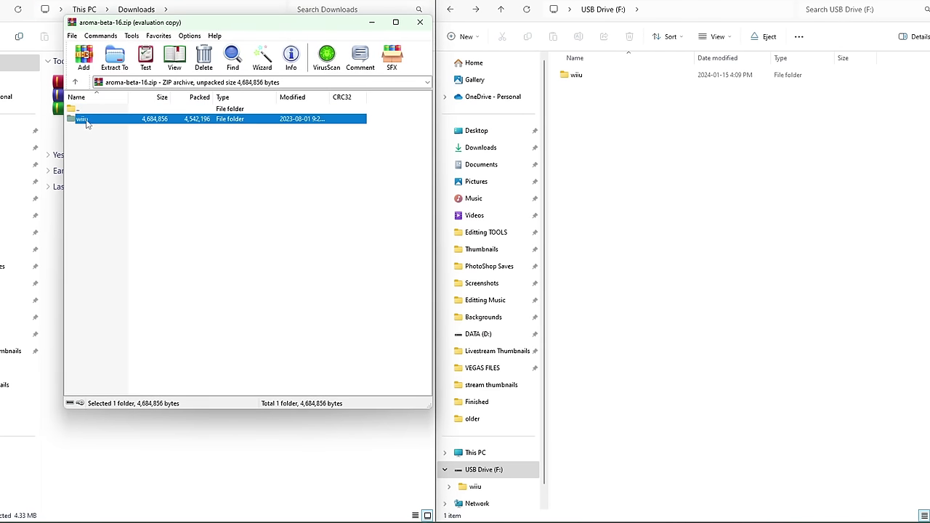
{"action": "left_click", "coordinate": [642, 156]}
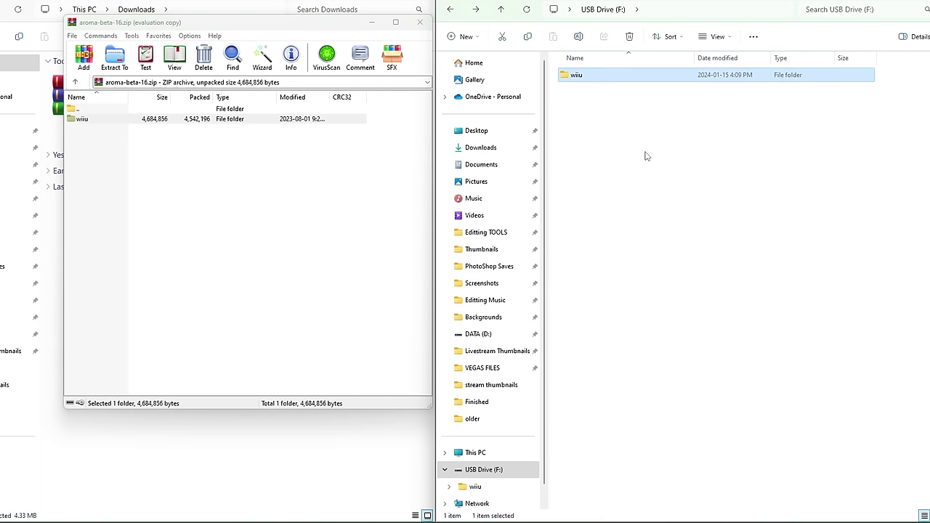
{"action": "double_click", "coordinate": [594, 77]}
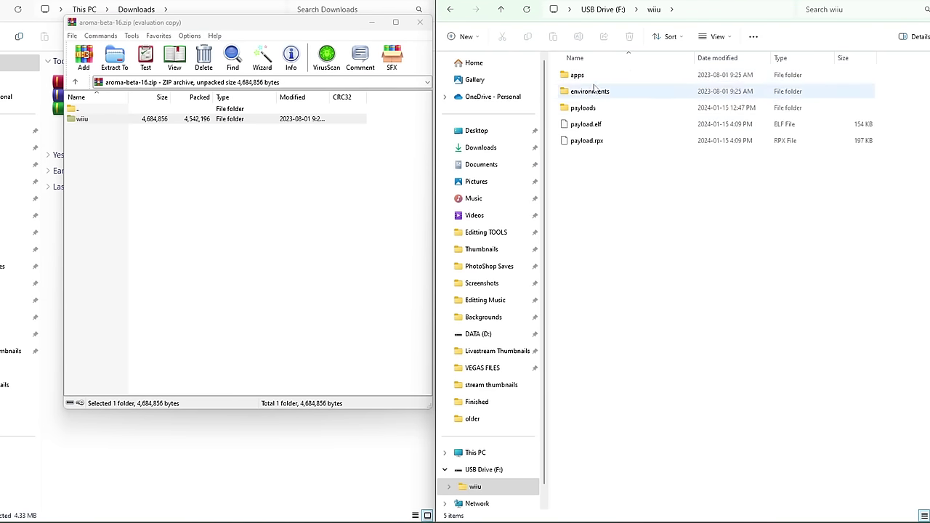
{"action": "left_click", "coordinate": [600, 10]}
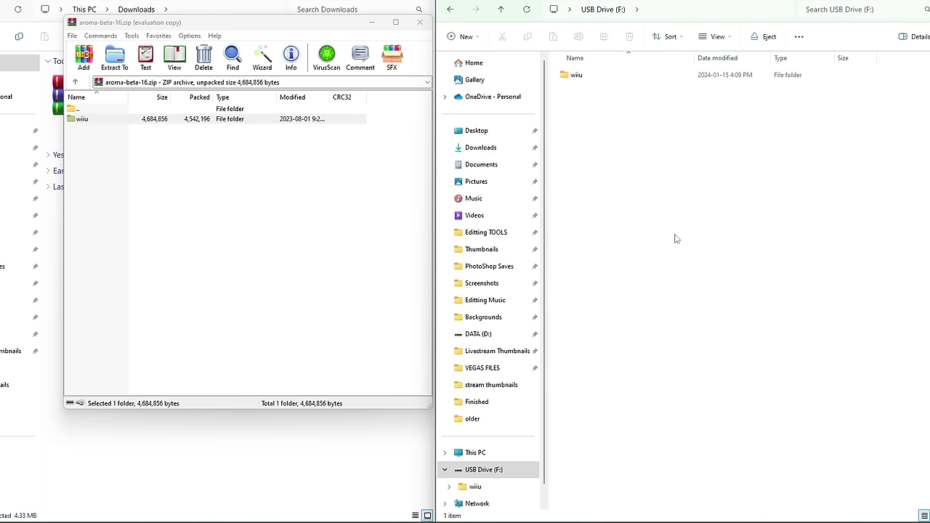
{"action": "left_click", "coordinate": [419, 23]}
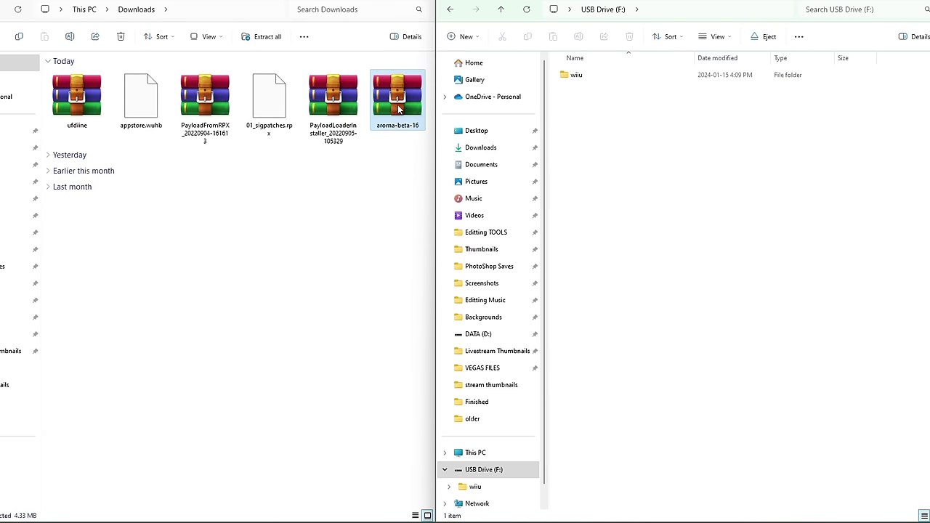
Step: Delete the aroma-beta-16 archive from Downloads
{"action": "right_click", "coordinate": [397, 104]}
{"action": "left_click", "coordinate": [497, 120]}
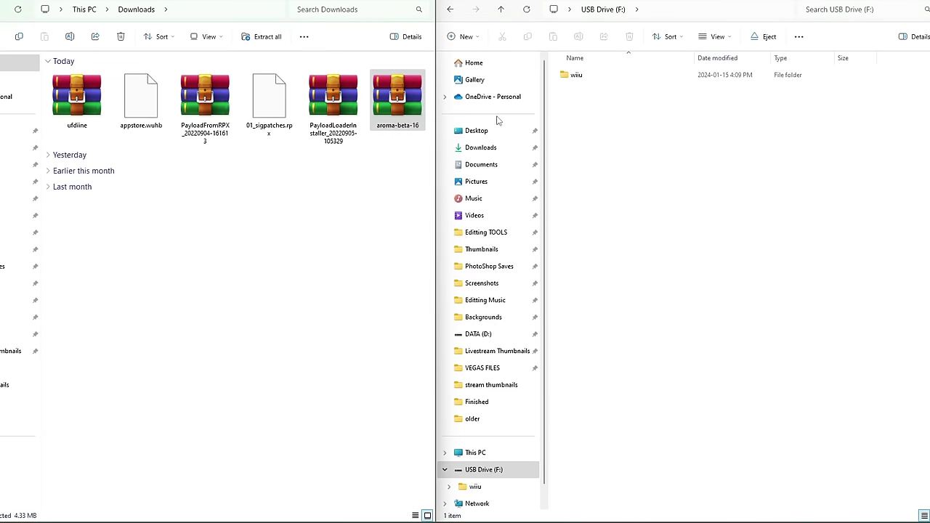